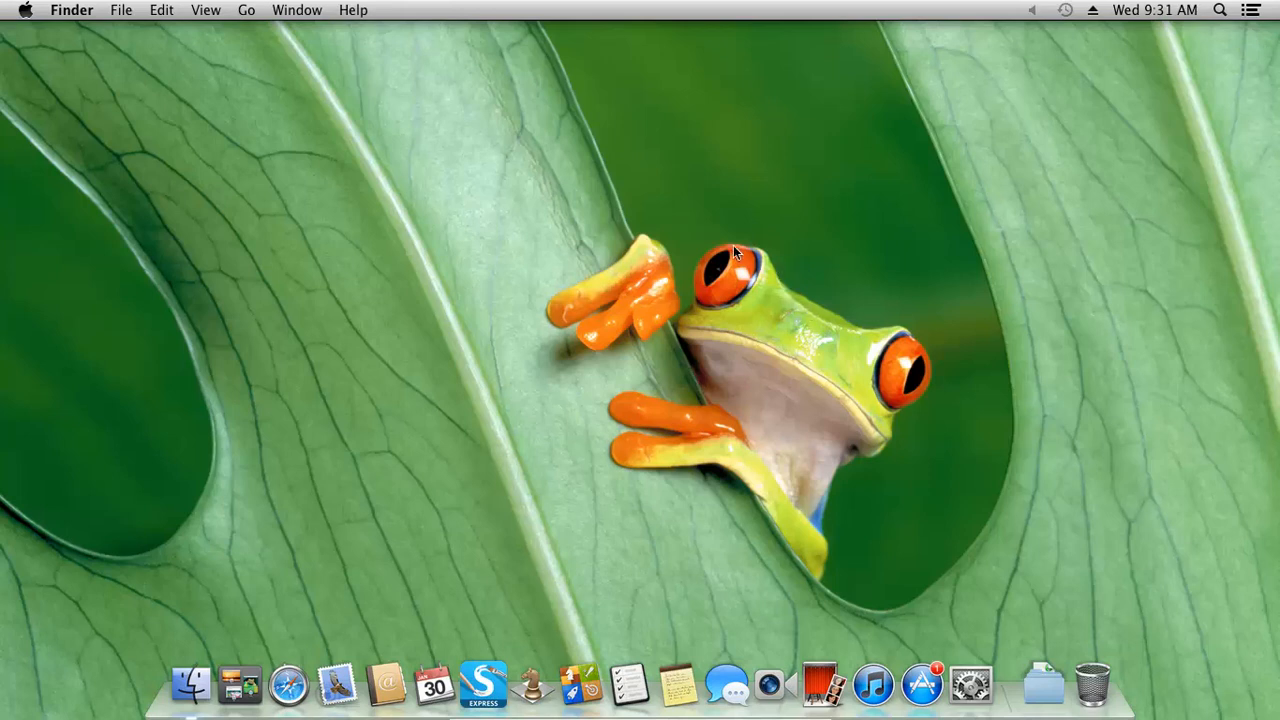
Step: Launch System Preferences from the Dock and go to the Displays pane
{"action": "left_click", "coordinate": [970, 684]}
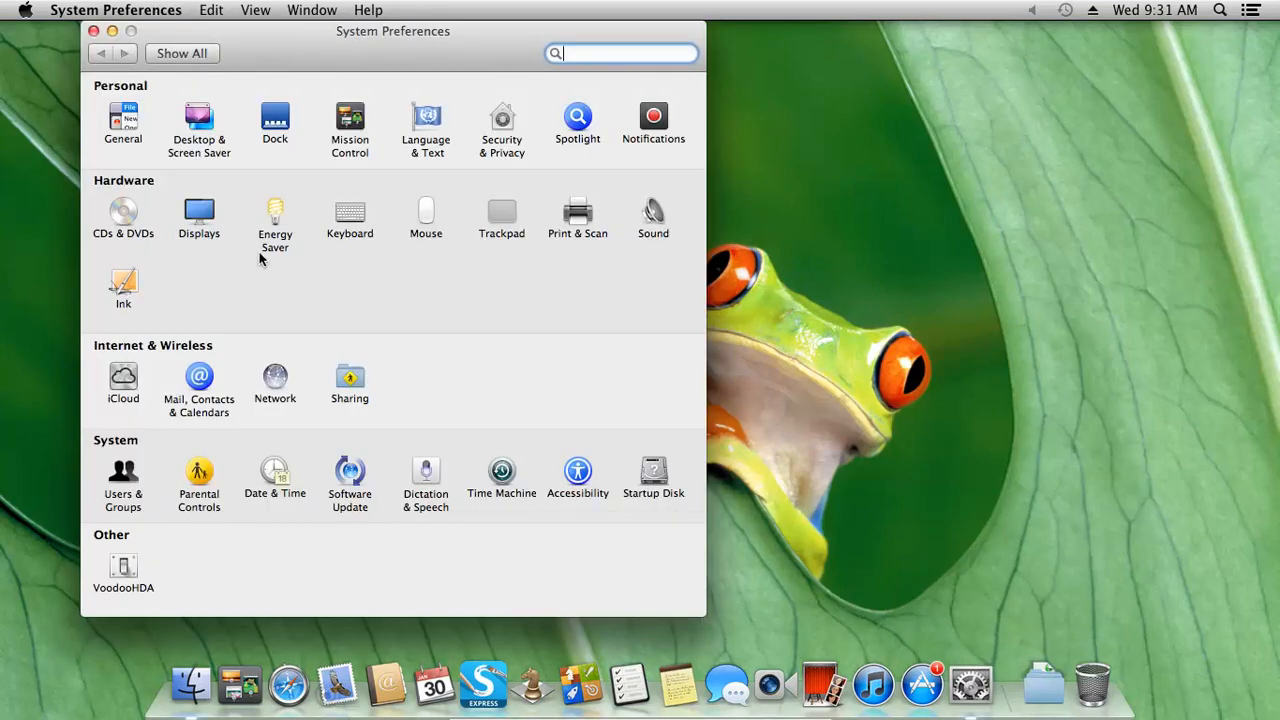
{"action": "left_click", "coordinate": [199, 225]}
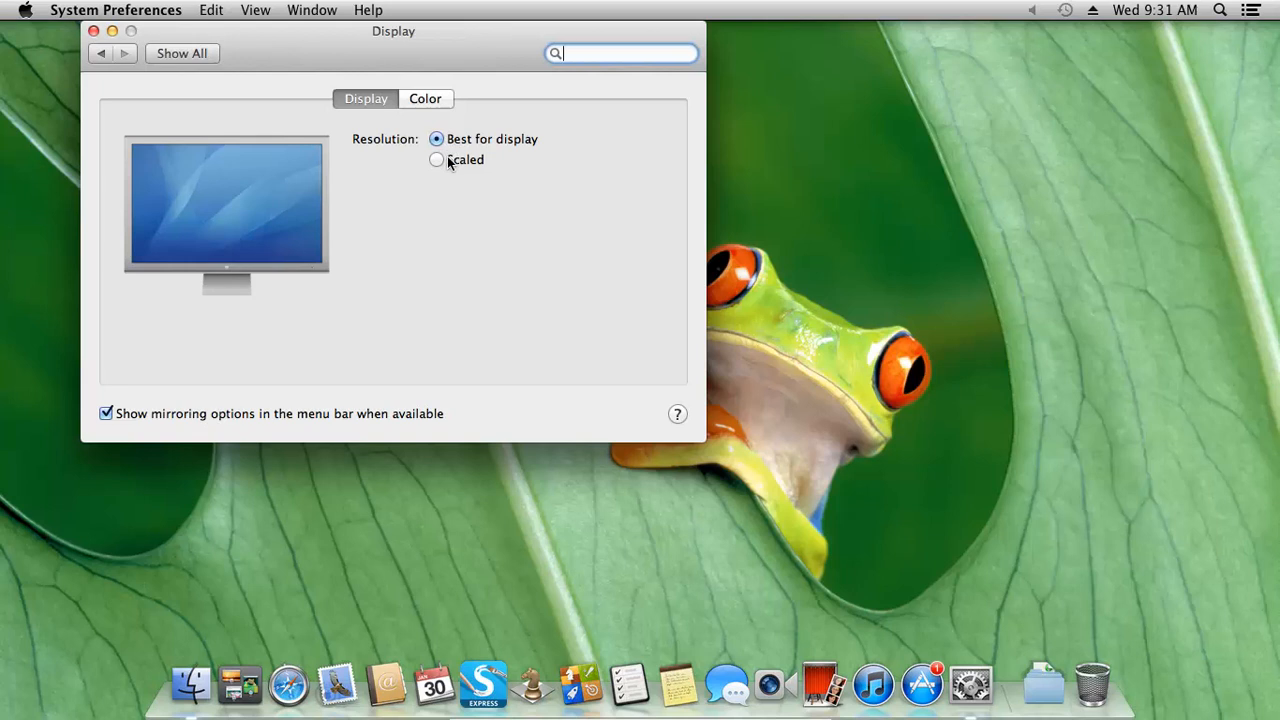
Step: Switch the display resolution to Scaled, leaving 1366 × 768 selected
{"action": "left_click", "coordinate": [437, 161]}
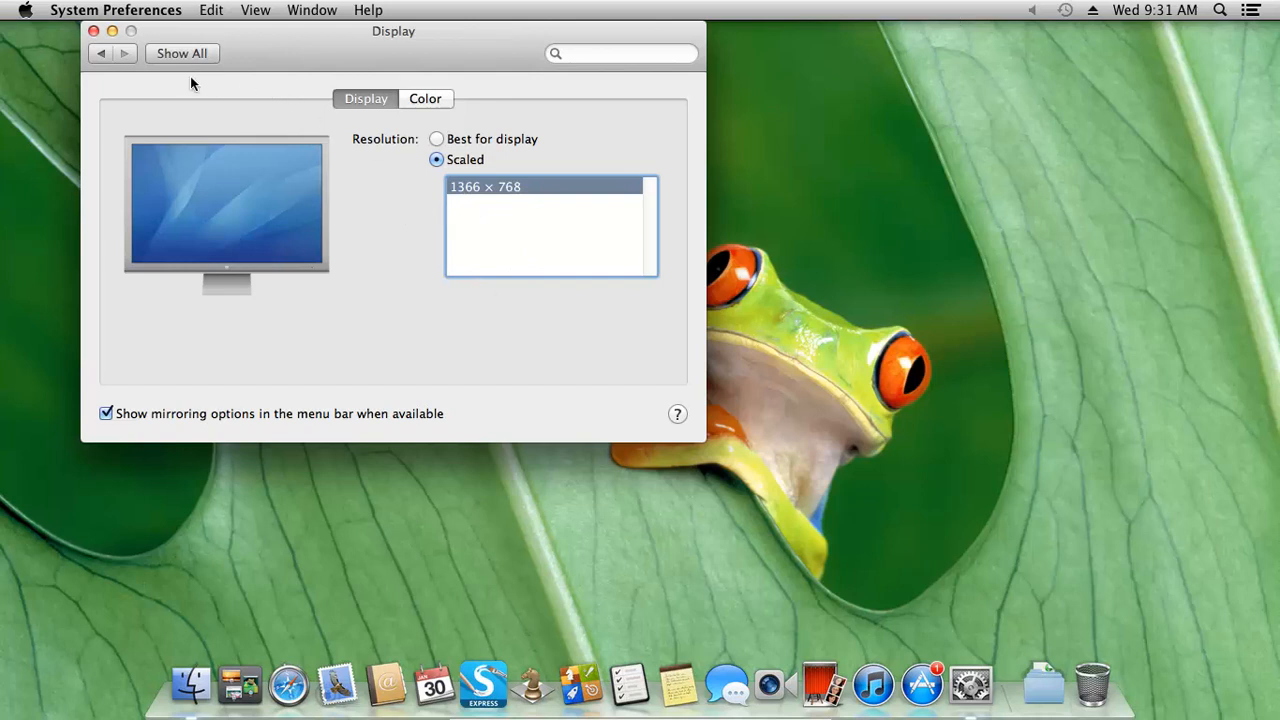
Step: Close the Display preferences window, returning to the bare desktop
{"action": "left_click", "coordinate": [95, 32]}
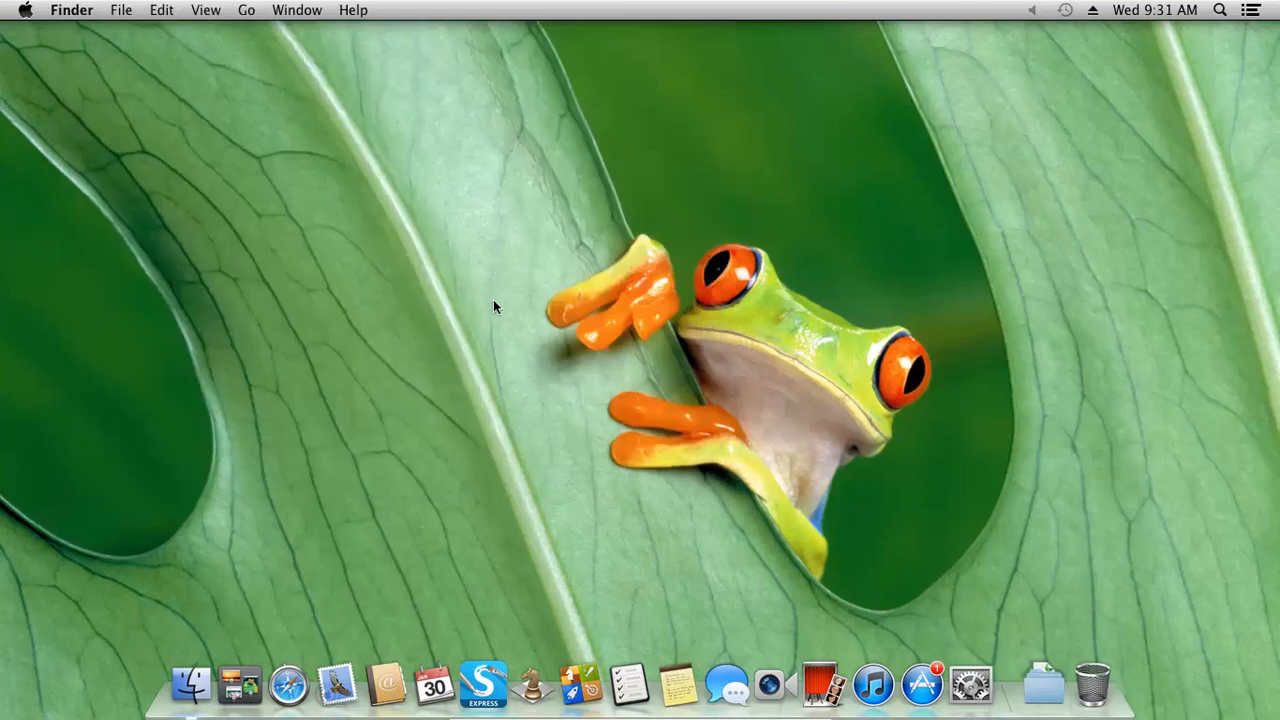